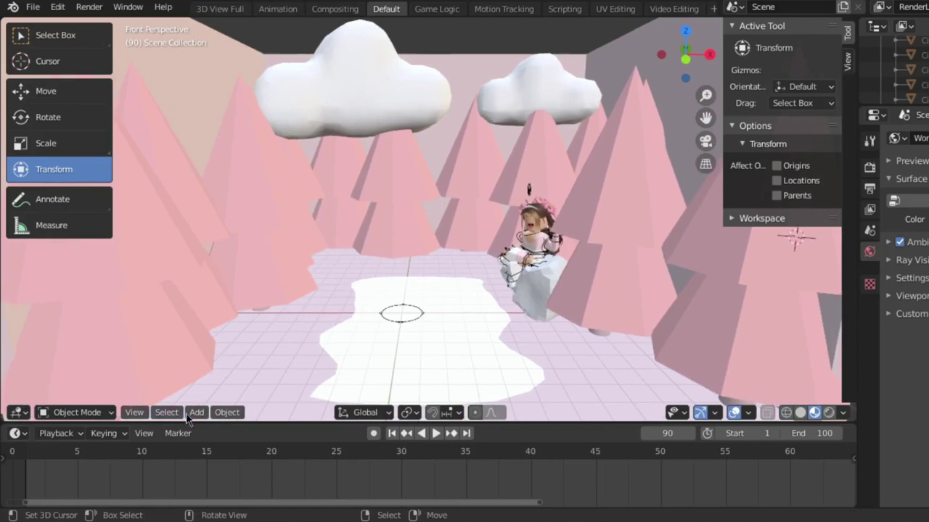
Add a camera and fly it through the forest to sit beside the avatar
click(190, 414)
click(238, 167)
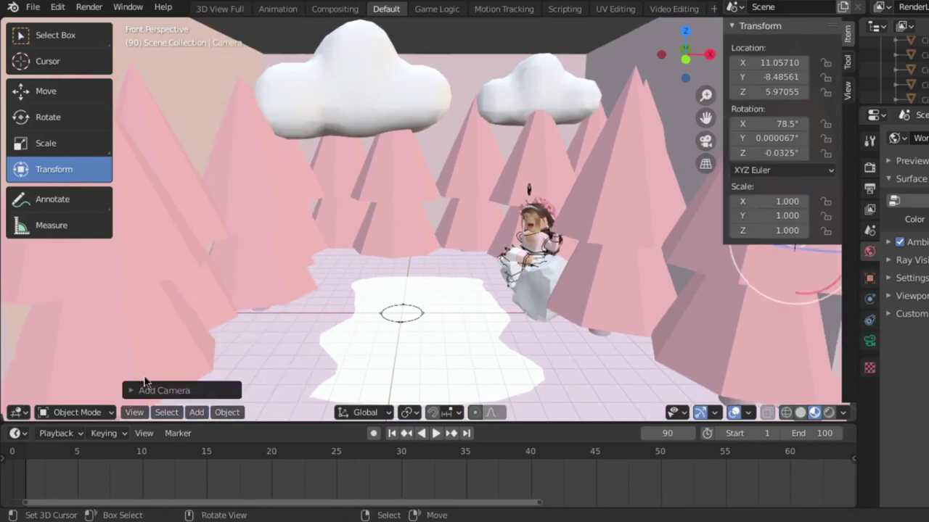
click(134, 412)
middle_drag(326, 266, 367, 269)
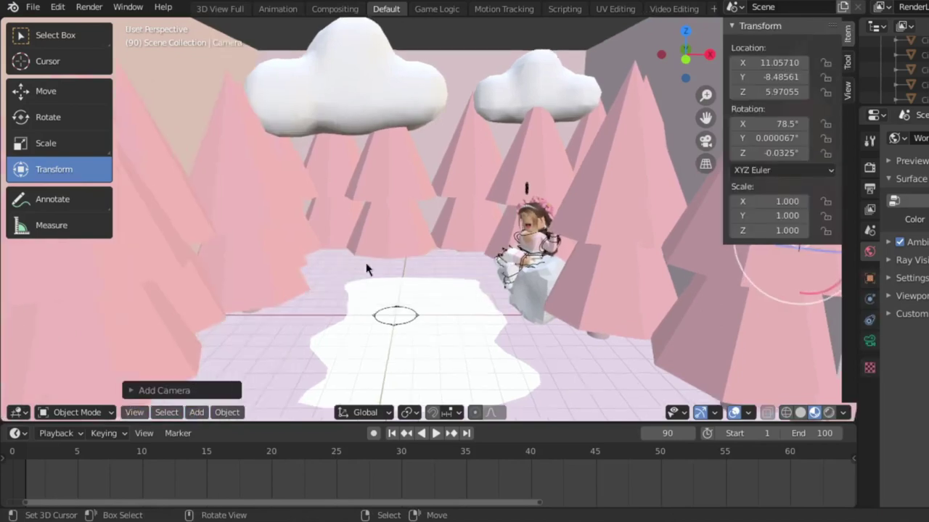
key(KP_0)
key(shift+grave)
key(w)
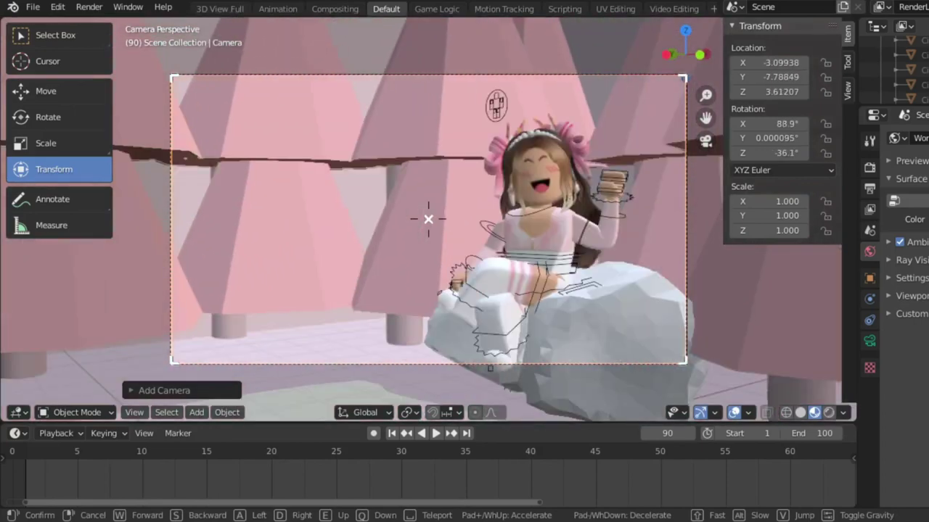
key(s)
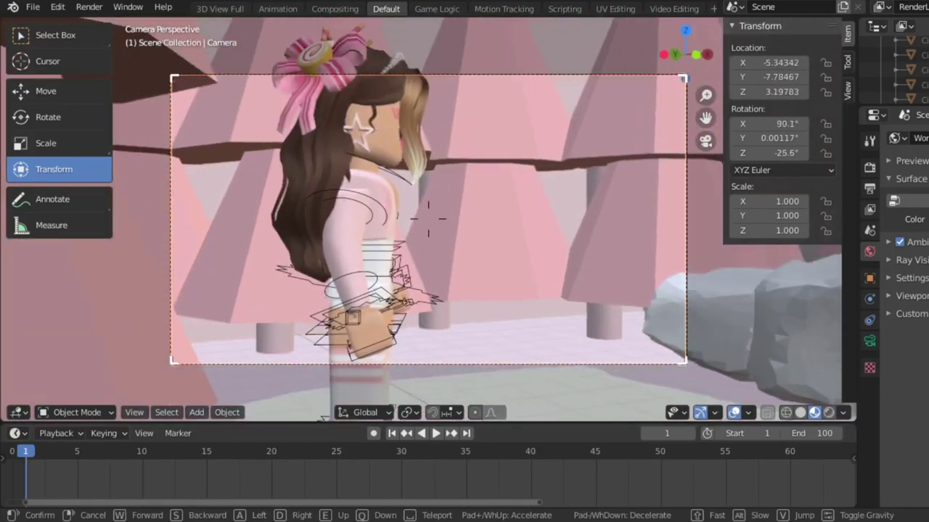
key(s)
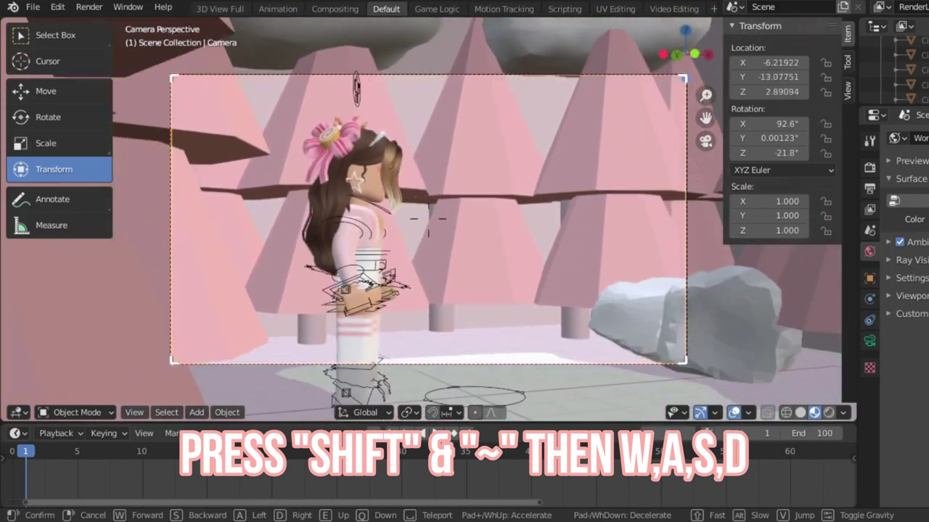
key(w)
click(473, 218)
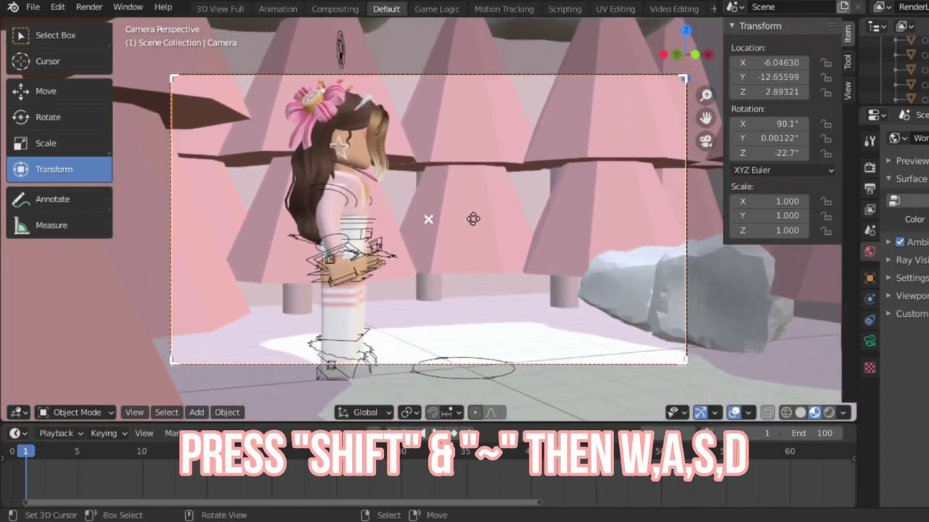
Level the camera to about 89° X rotation, 0° Y, and raise it to Z 3.39
click(770, 124)
text(90)
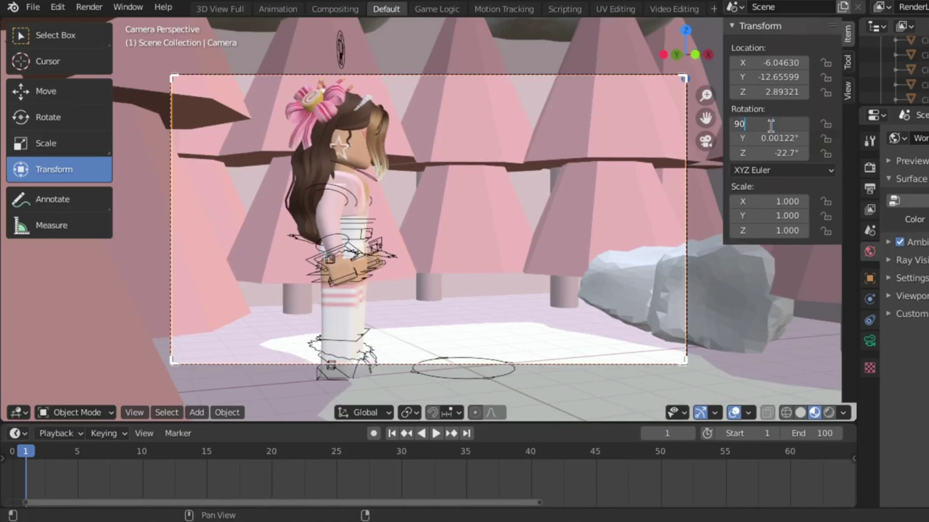
key(Return)
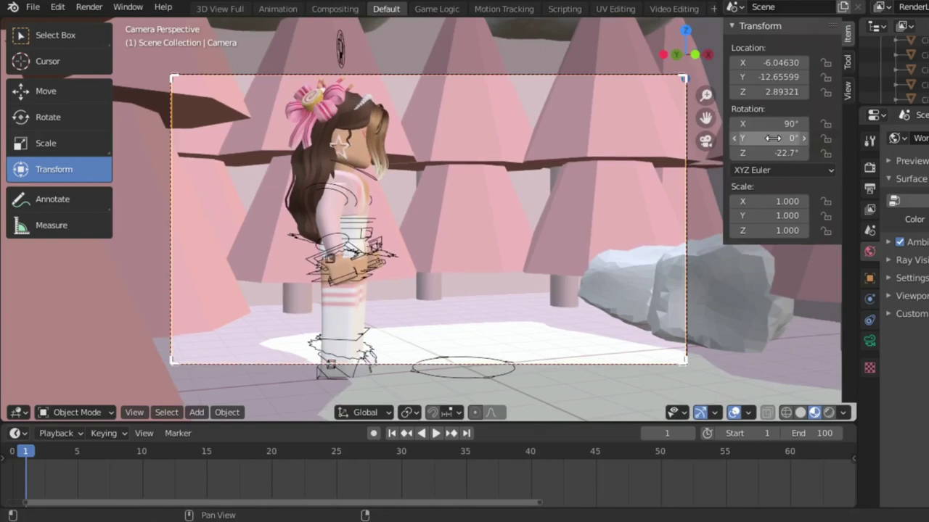
drag(767, 91, 766, 91)
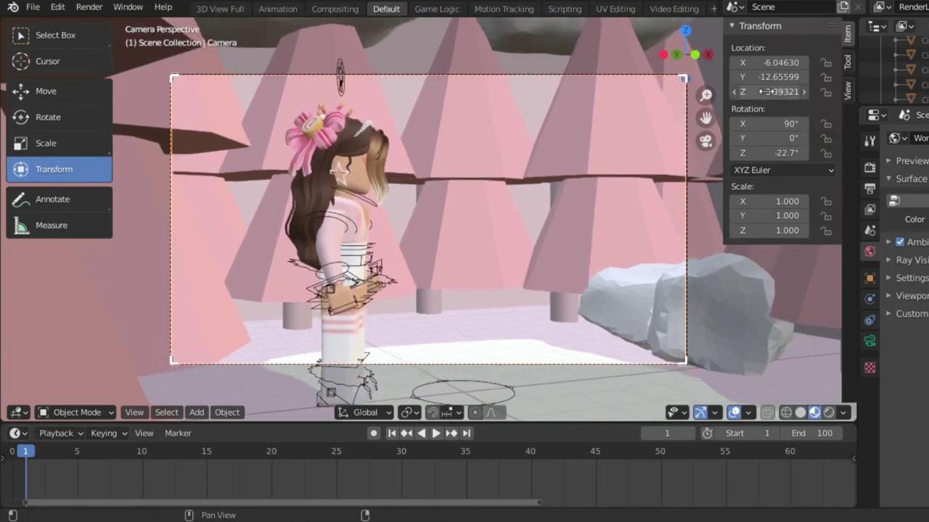
drag(761, 124, 768, 124)
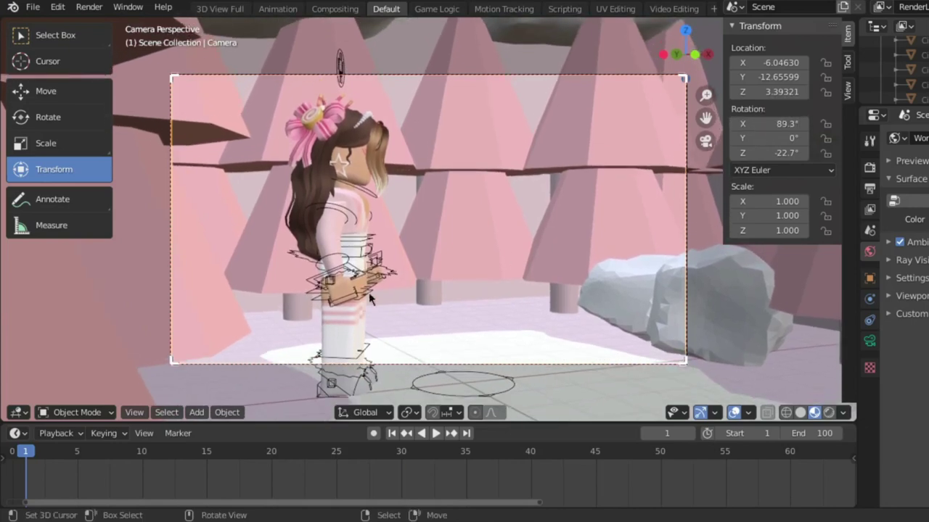
Keyframe the camera's location, rotation and scale at frame 1, then go to frame 20
key(i)
click(385, 283)
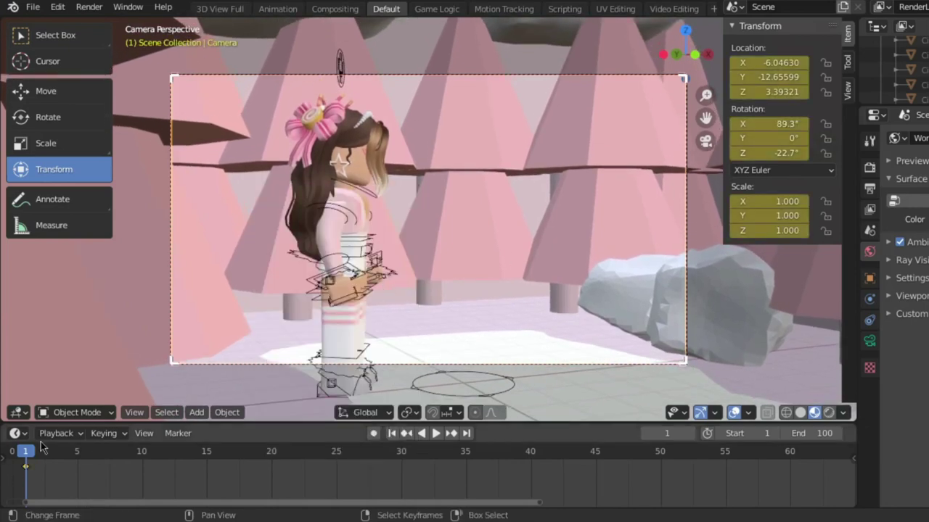
drag(126, 450, 271, 452)
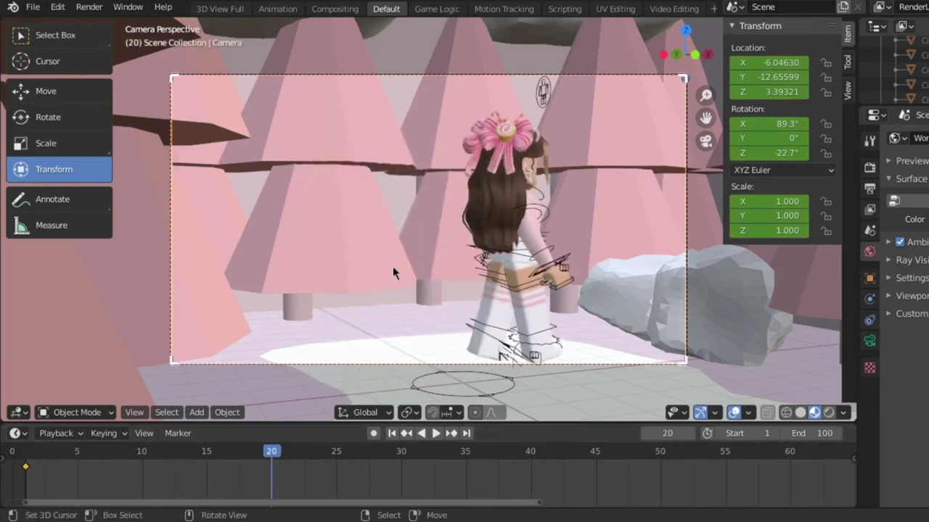
Fly the camera around behind the avatar and up to show her bows
key(shift+grave)
key(w)
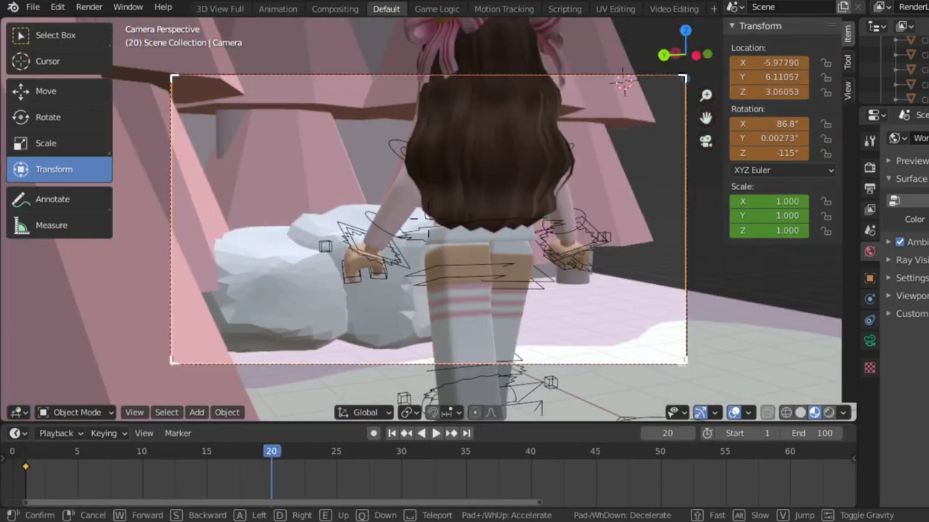
key(s)
key(e)
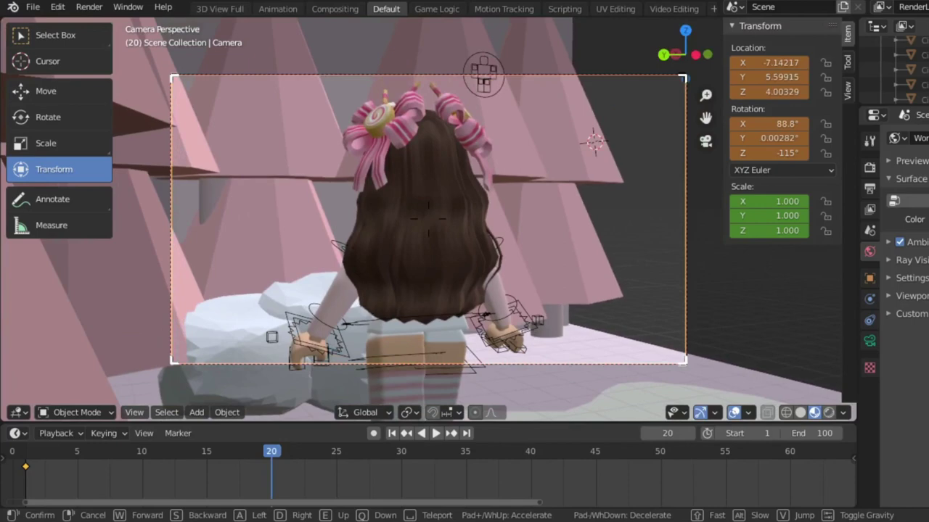
key(w)
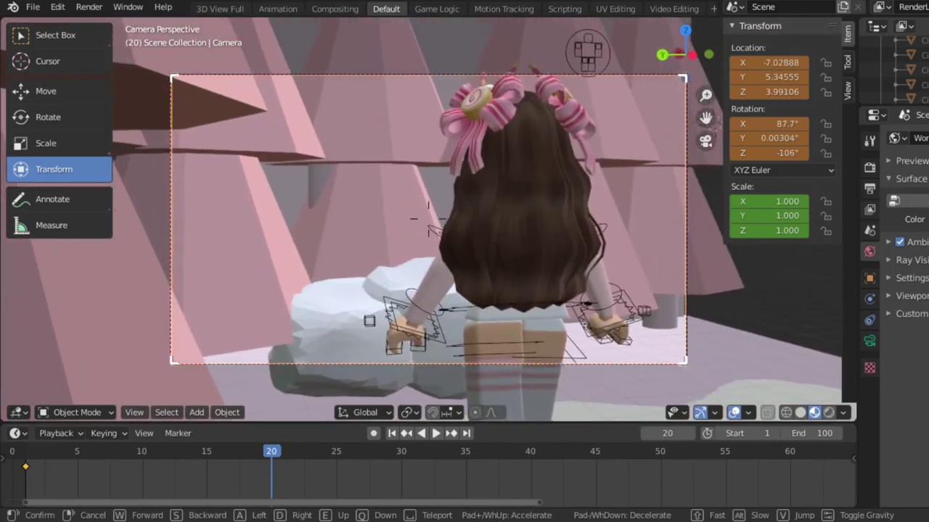
key(Return)
Set camera rotation to 89° X and -105° Z, and keyframe location, rotation and scale
drag(776, 124, 780, 123)
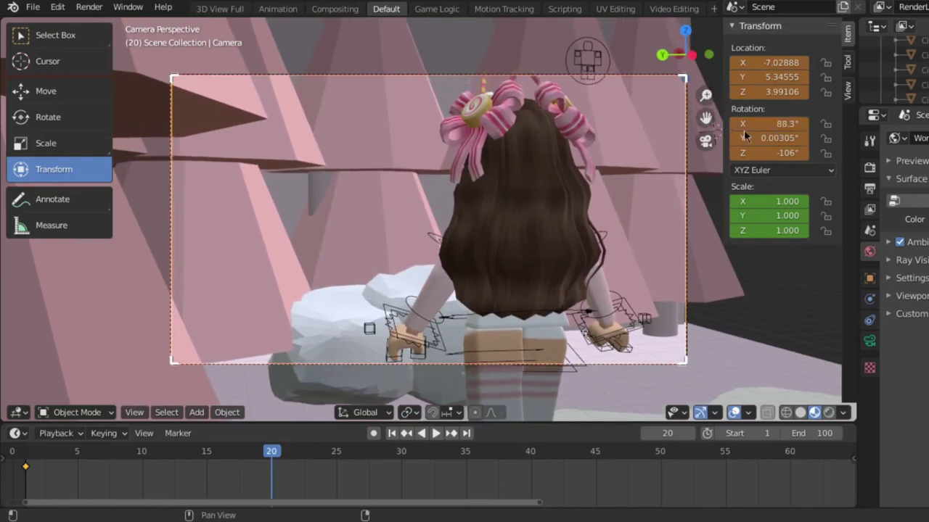
mouse_move(776, 124)
mouse_down()
mouse_move(771, 140)
mouse_move(755, 140)
mouse_move(770, 153)
mouse_up()
click(769, 152)
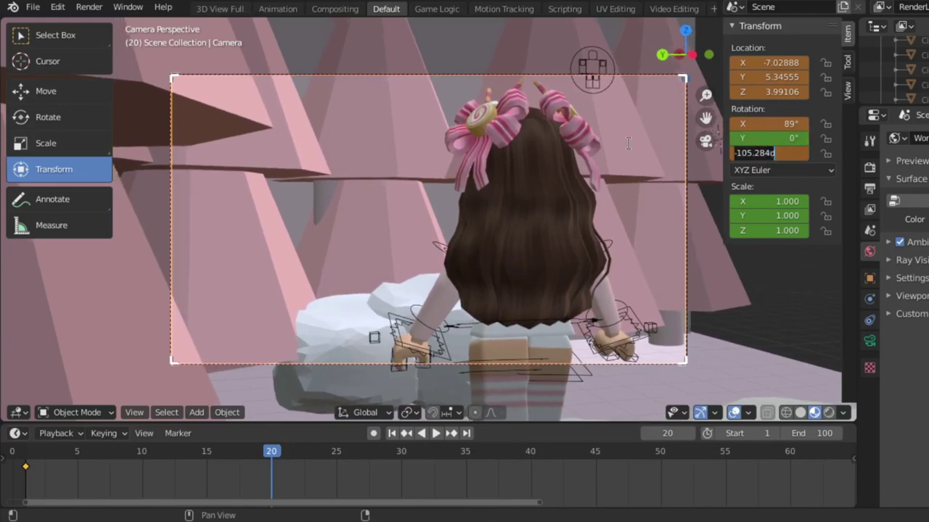
text(-105)
key(Return)
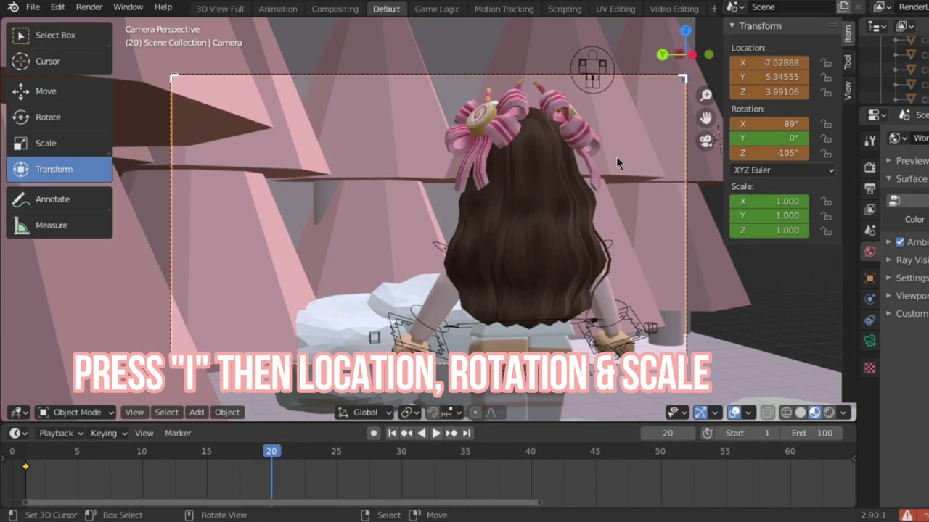
key(i)
click(541, 174)
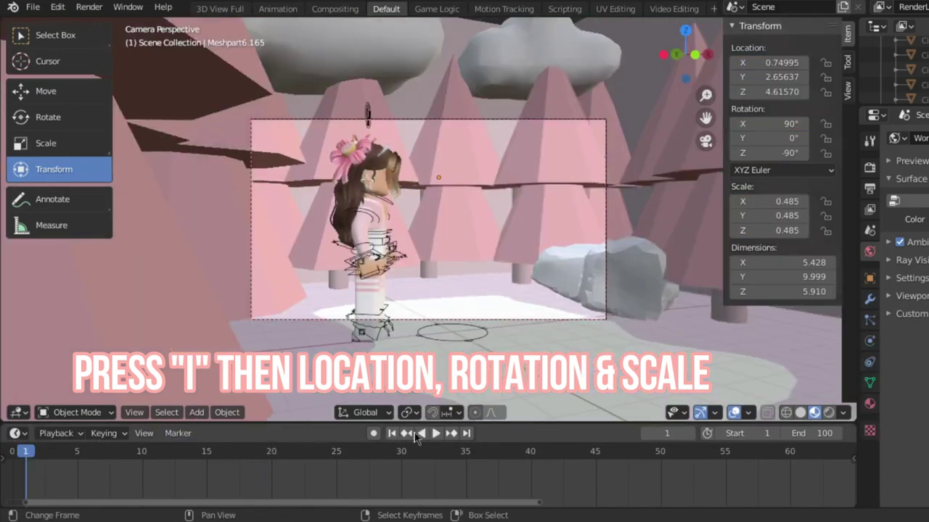
Preview the animation briefly, then fly the viewport into the forest toward the avatar
click(435, 433)
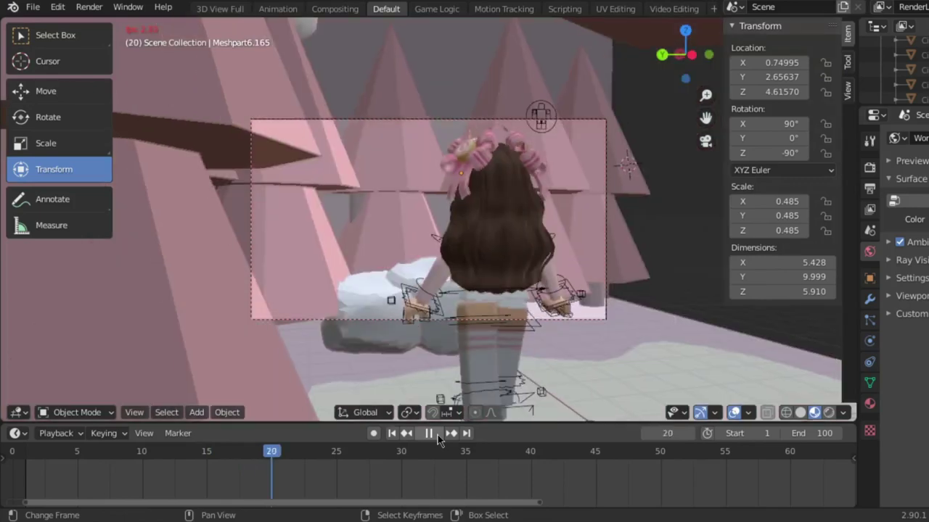
click(428, 434)
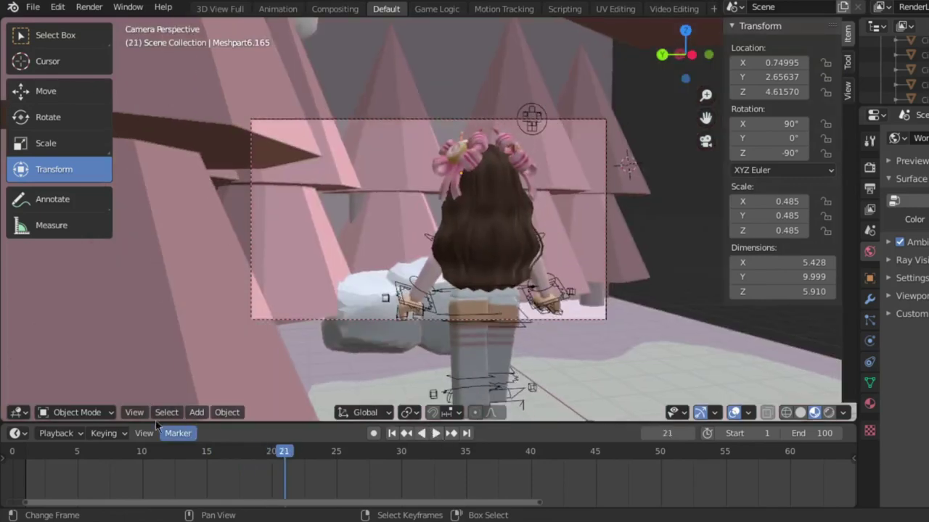
click(134, 412)
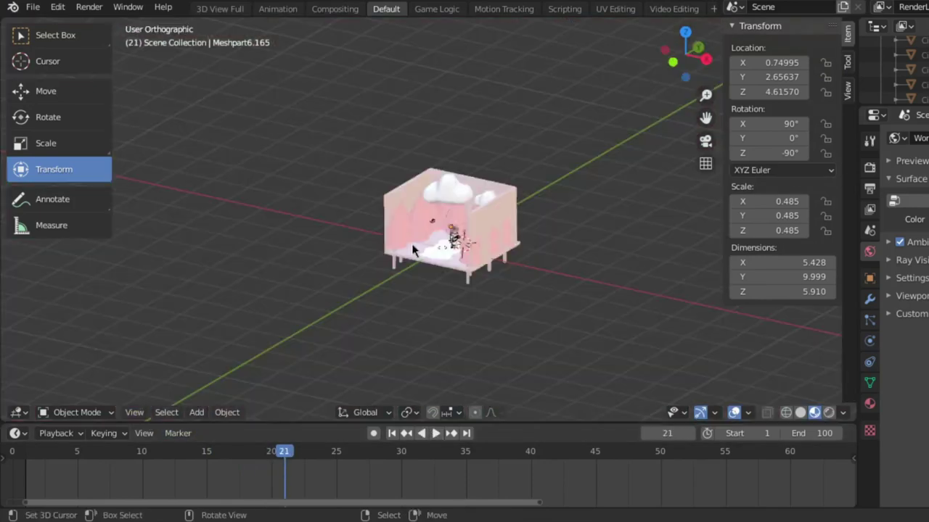
key(shift+grave)
key(w)
click(230, 215)
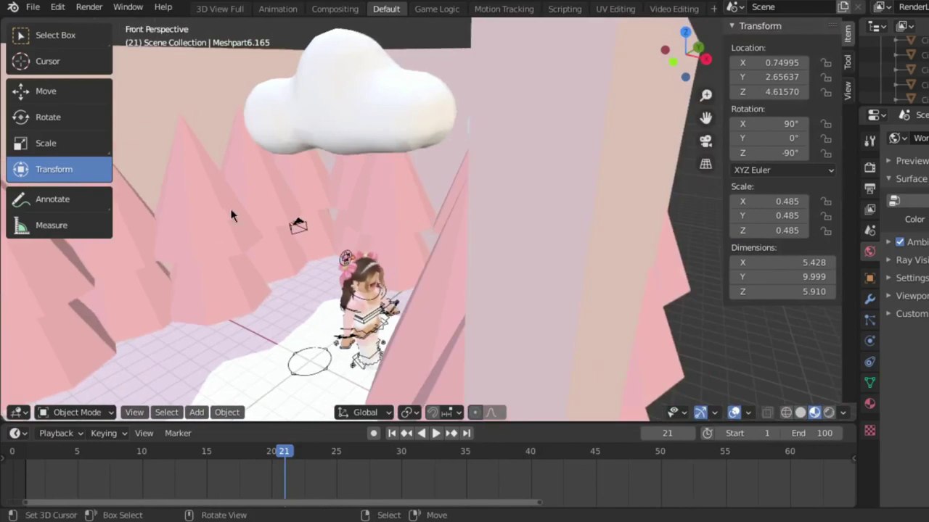
Delete the two trees blocking the path beside the avatar
key(x)
click(218, 206)
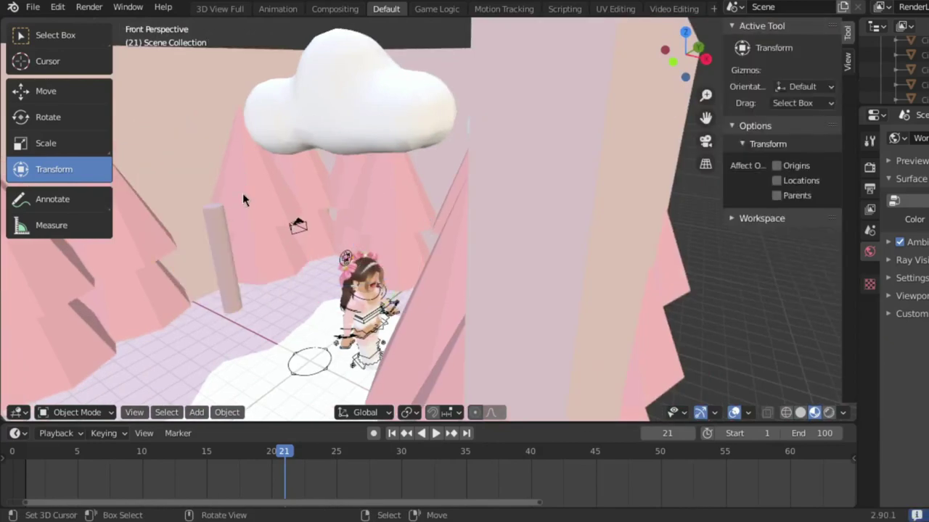
click(242, 192)
key(x)
click(228, 191)
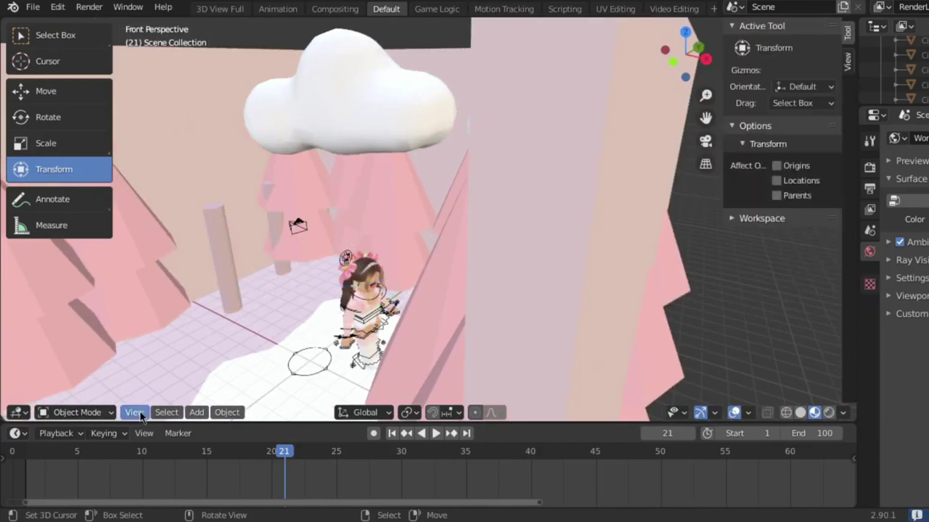
Look through the active camera and play the animation from frame 1
click(134, 412)
click(336, 273)
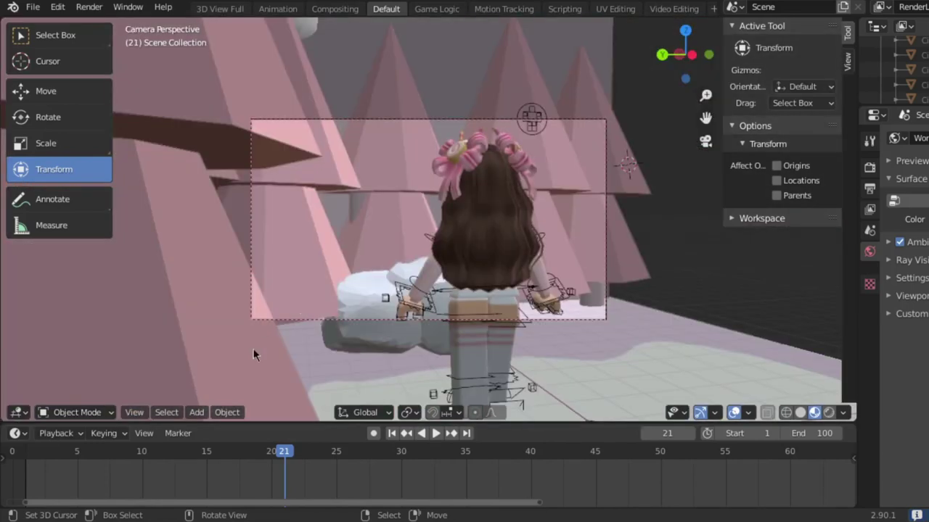
drag(93, 454, 35, 451)
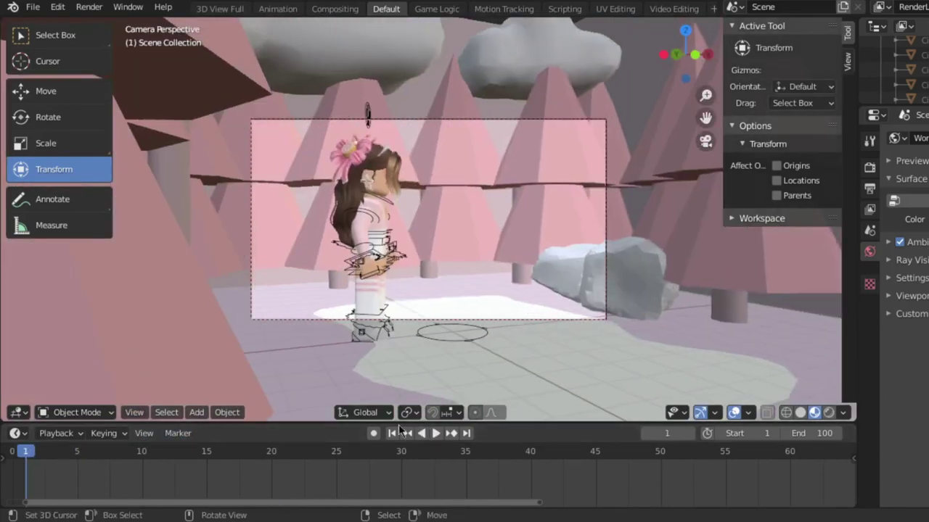
click(435, 433)
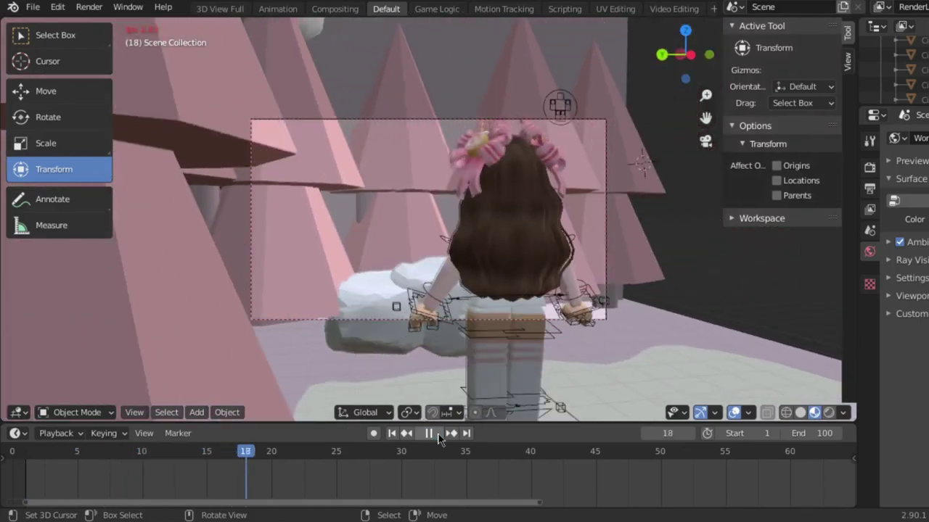
Stop the preview, select the camera and go to frame 45
click(428, 433)
ctrl+scroll(497, 509, down, 1)
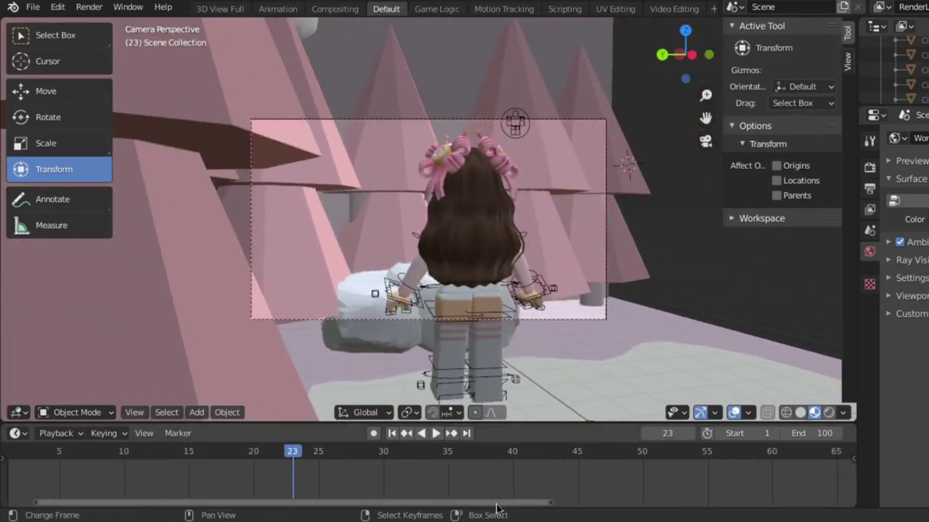
click(598, 121)
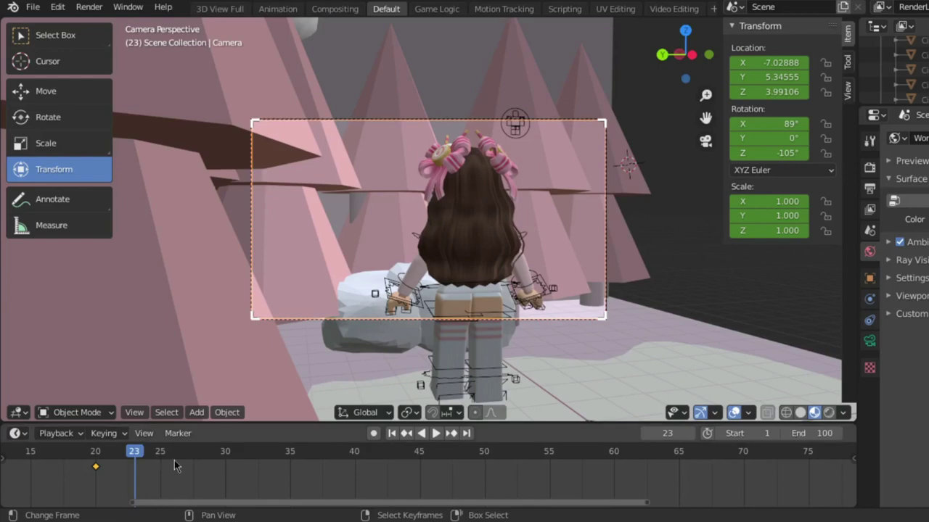
key(space)
drag(306, 457, 421, 451)
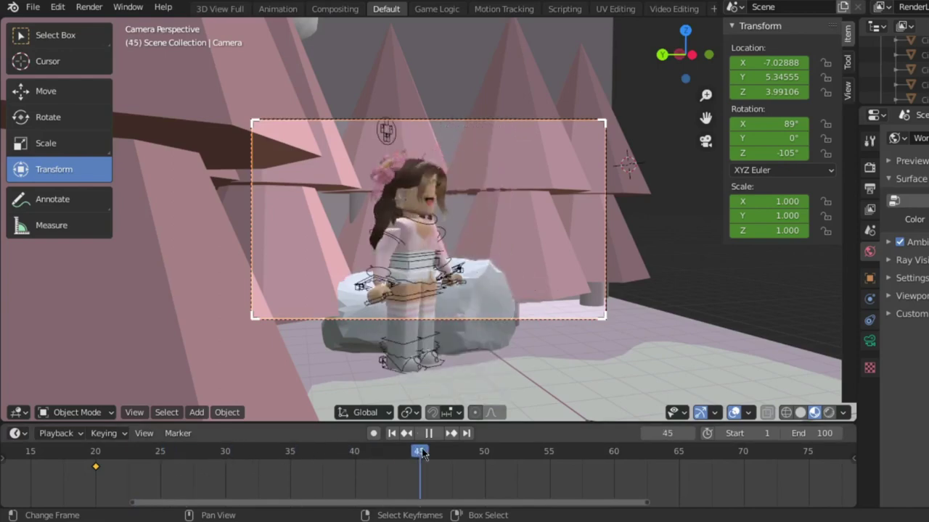
key(i)
key(Escape)
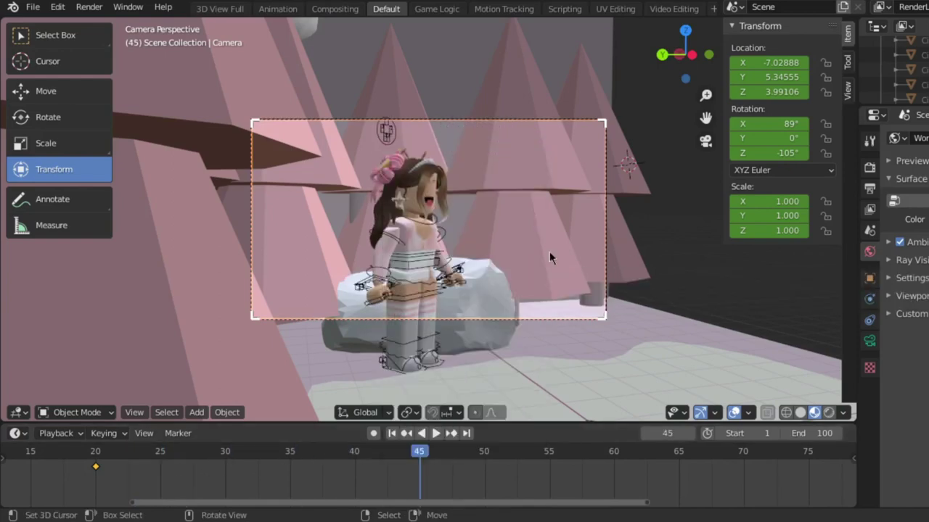
Fly the camera forward to face the avatar and keyframe it at frame 45
key(shift+grave)
key(w)
click(429, 219)
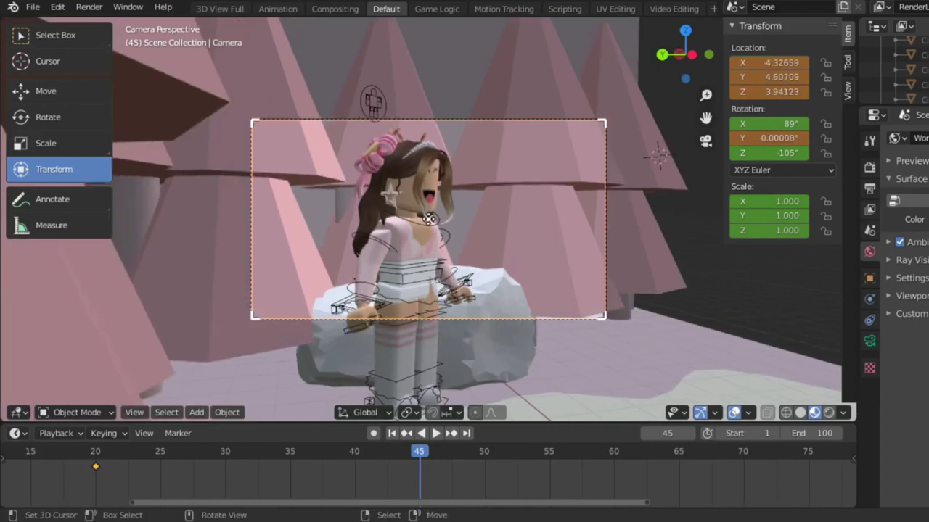
key(i)
click(428, 219)
Move the close-up camera keyframe to frame 50, then return to frame 20 to compare
drag(420, 468, 484, 468)
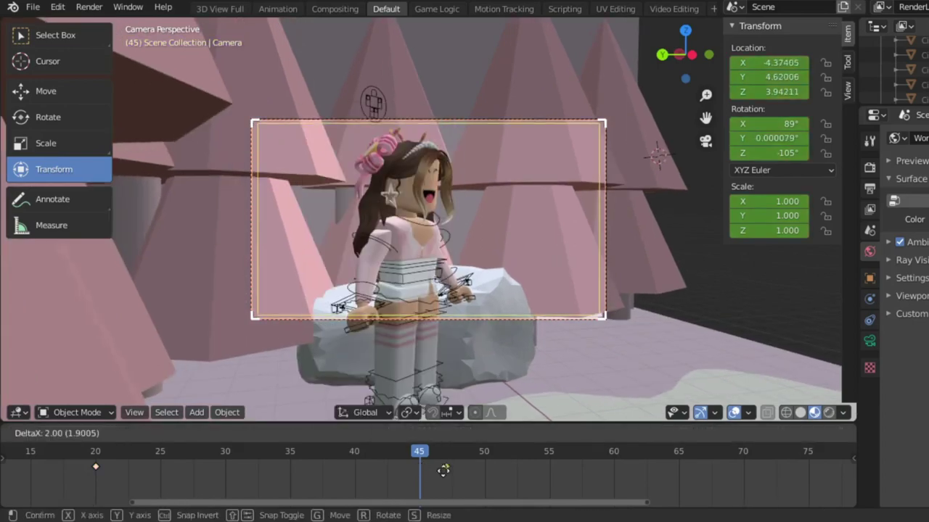
click(105, 450)
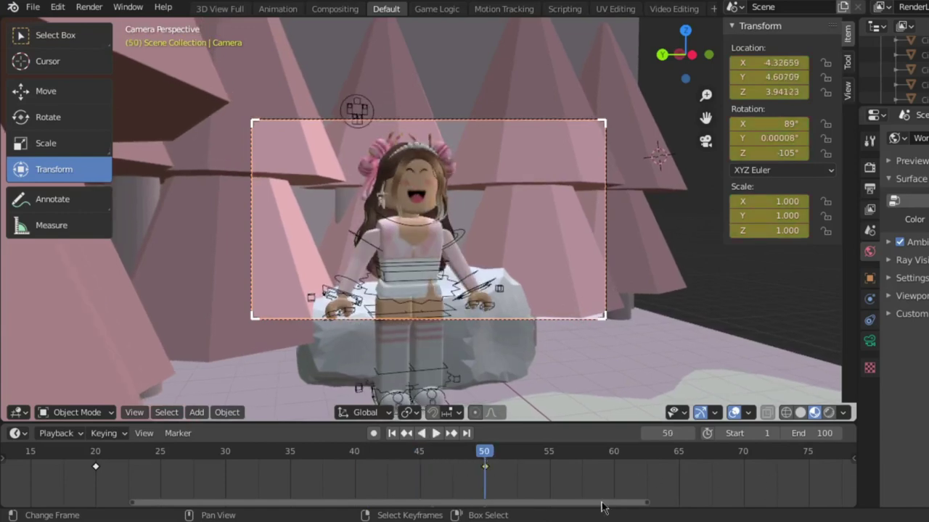
ctrl+scroll(599, 493, right, 5)
ctrl+scroll(590, 460, right, 2)
At frame 70, fly the camera close to the seated avatar and raise it slightly
click(411, 453)
key(space)
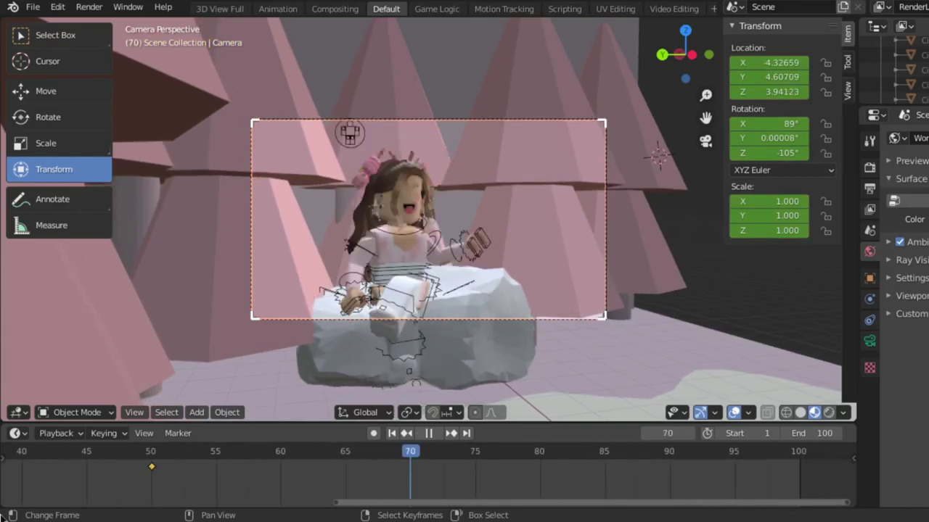
key(shift+grave)
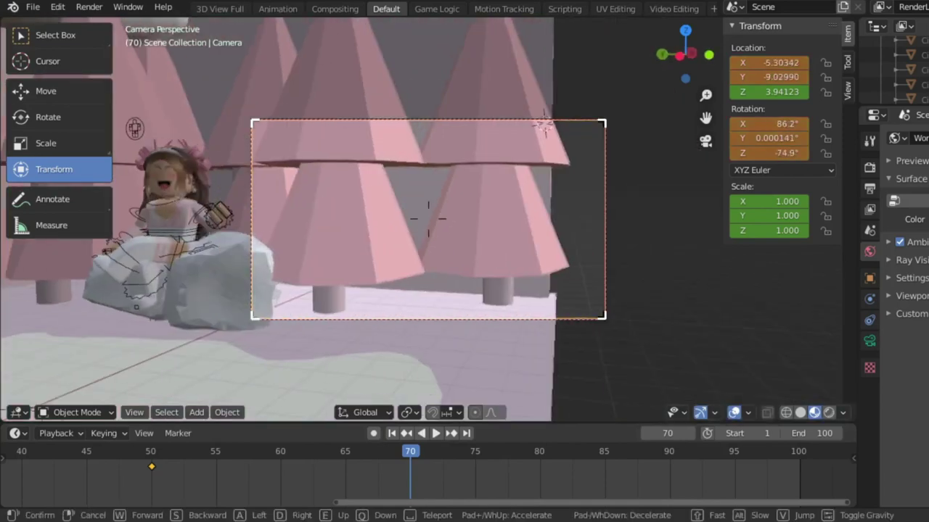
key(w)
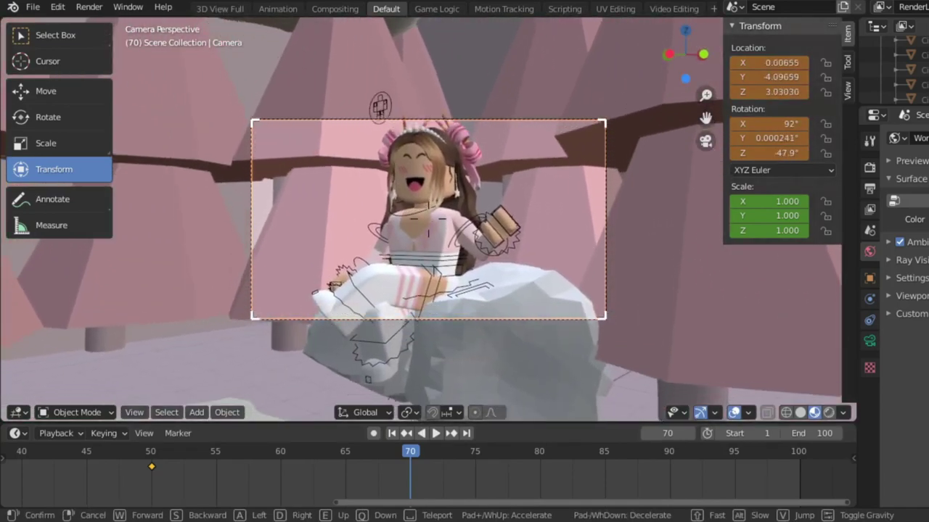
key(Return)
key(shift+grave)
key(e)
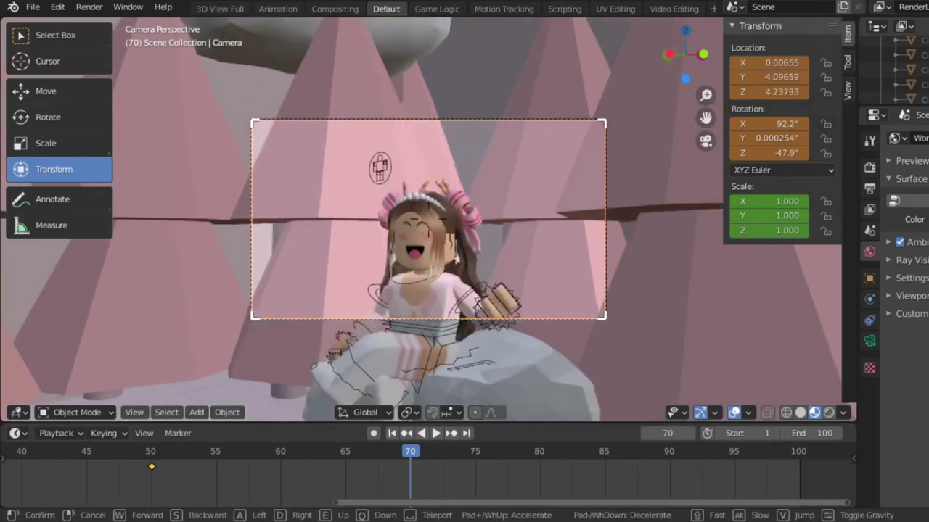
key(Return)
Set camera X rotation to 90° and Z location to about 3.64, then keyframe it
drag(777, 91, 771, 108)
click(770, 120)
text(9)
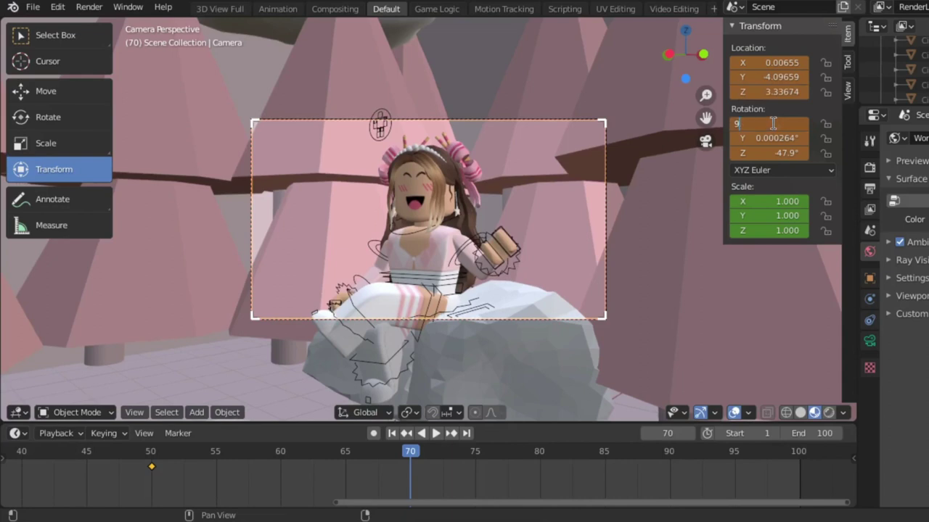
text(0)
key(Return)
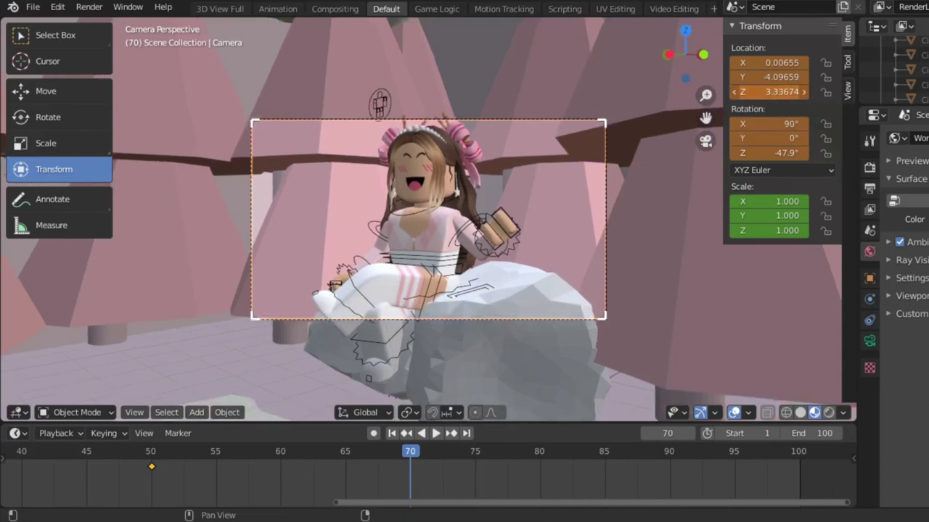
drag(770, 91, 805, 91)
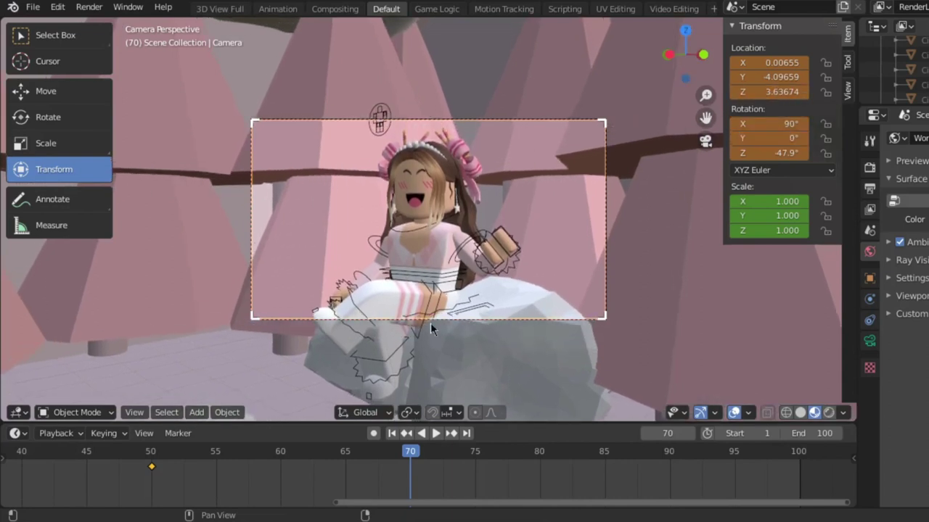
key(i)
click(437, 298)
Review the move, then shift the camera keyframes from 50 to 55 and 70 to 75
click(151, 453)
key(space)
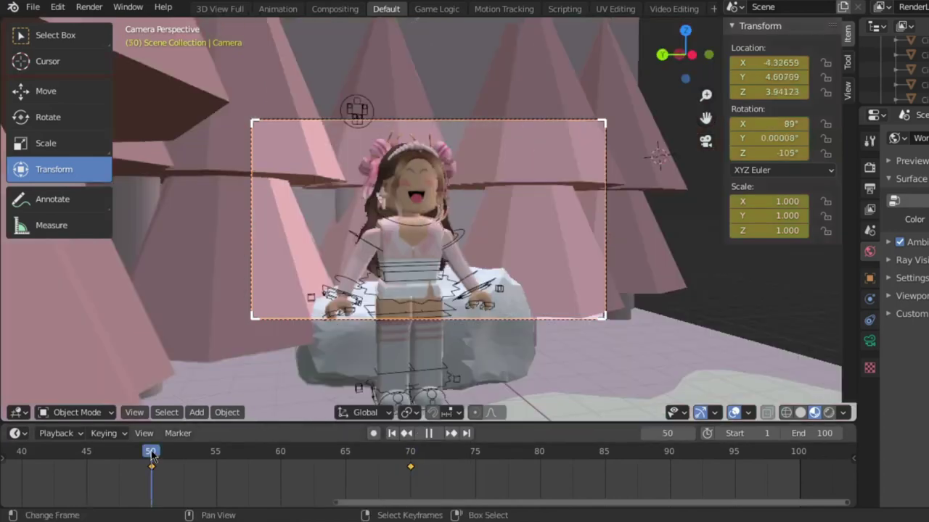
key(space)
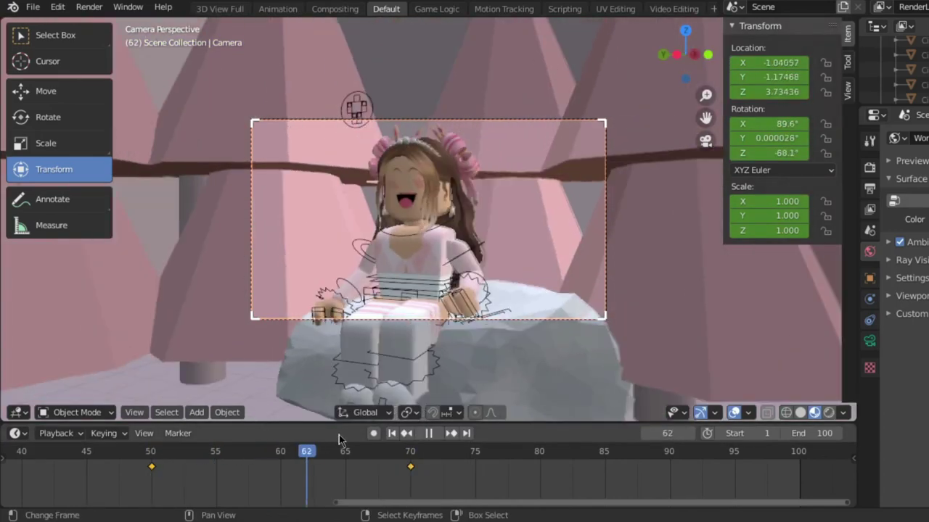
drag(374, 444, 410, 461)
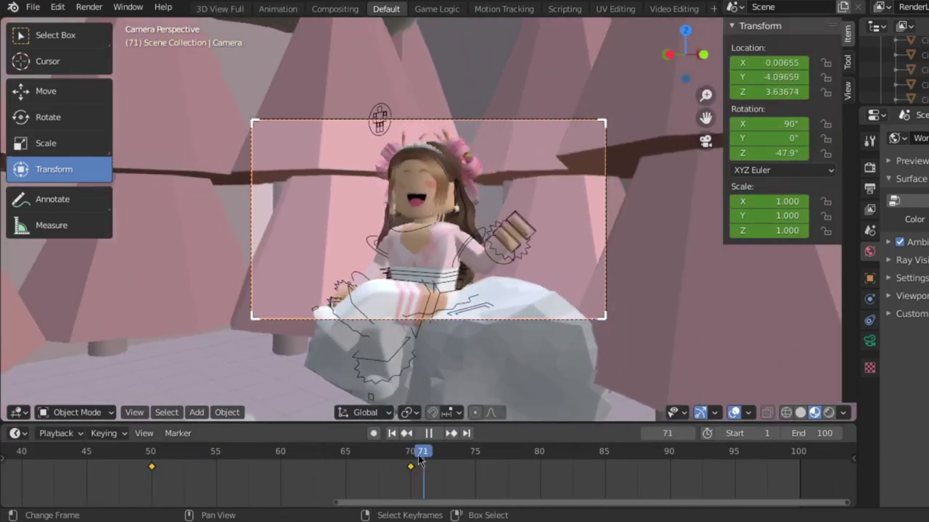
drag(233, 464, 164, 464)
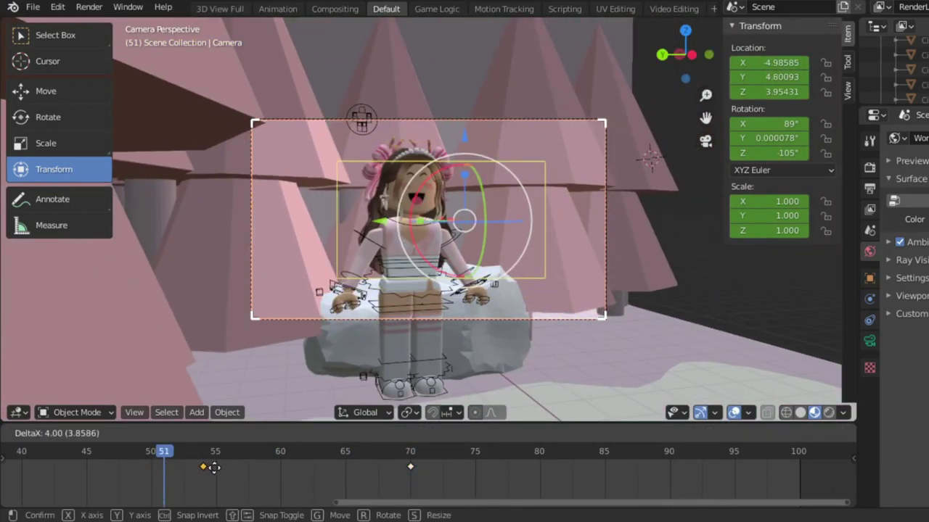
drag(149, 468, 169, 453)
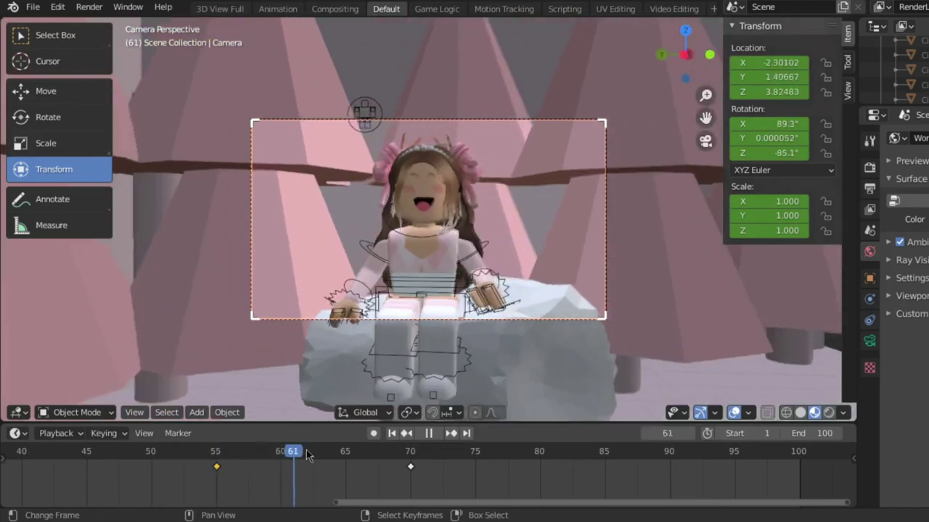
drag(413, 467, 475, 467)
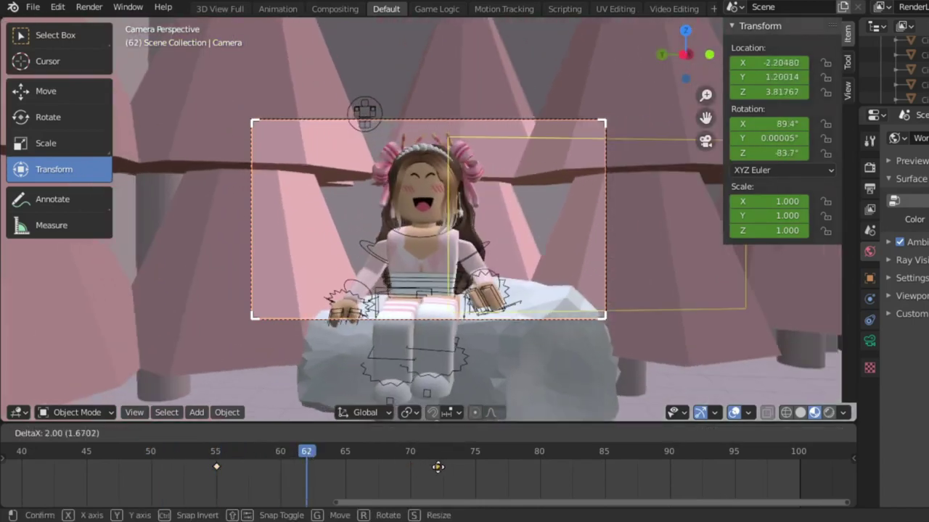
Play the camera animation from frame 55 and stop it
click(209, 455)
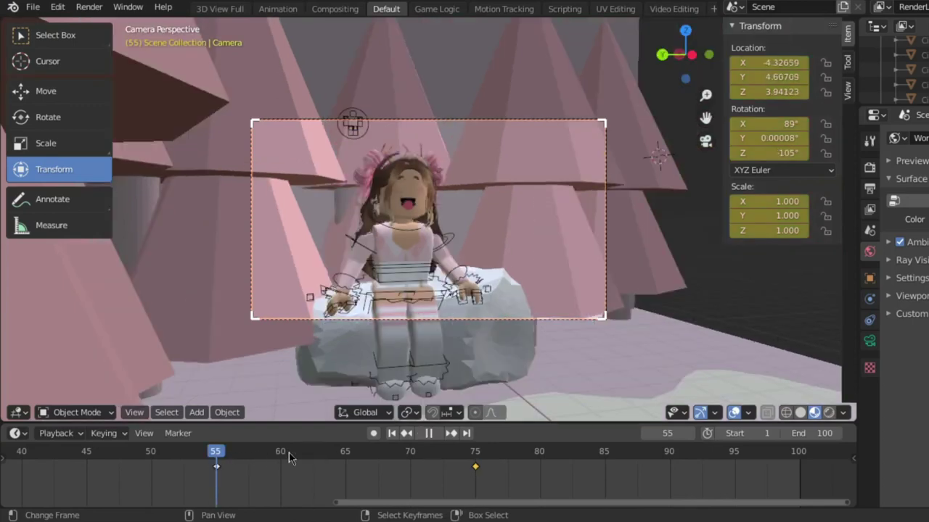
key(space)
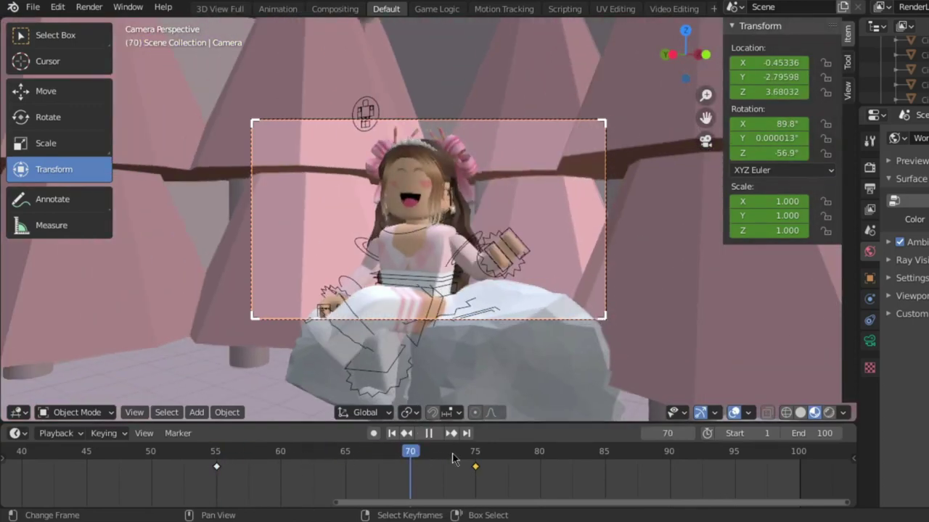
click(426, 434)
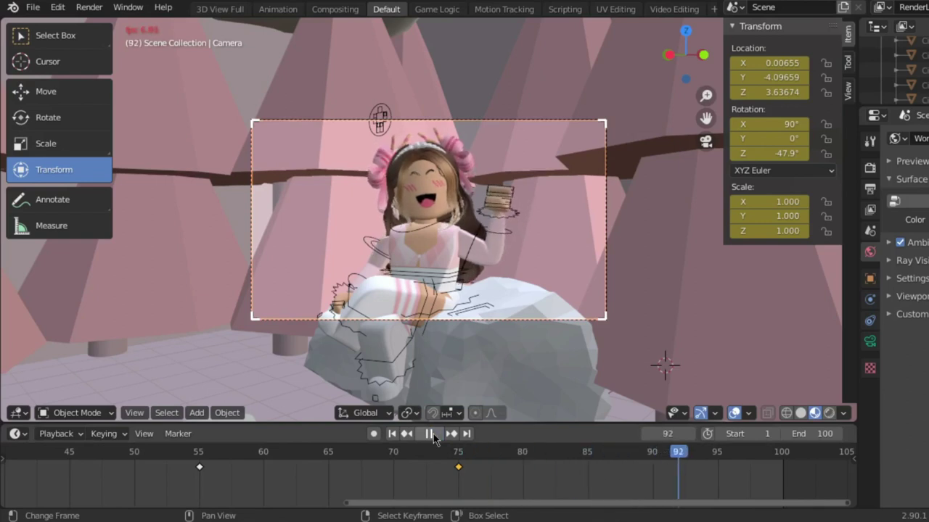
click(433, 434)
Set the scene's end frame to 90, then play from frame 75
click(655, 459)
text(90)
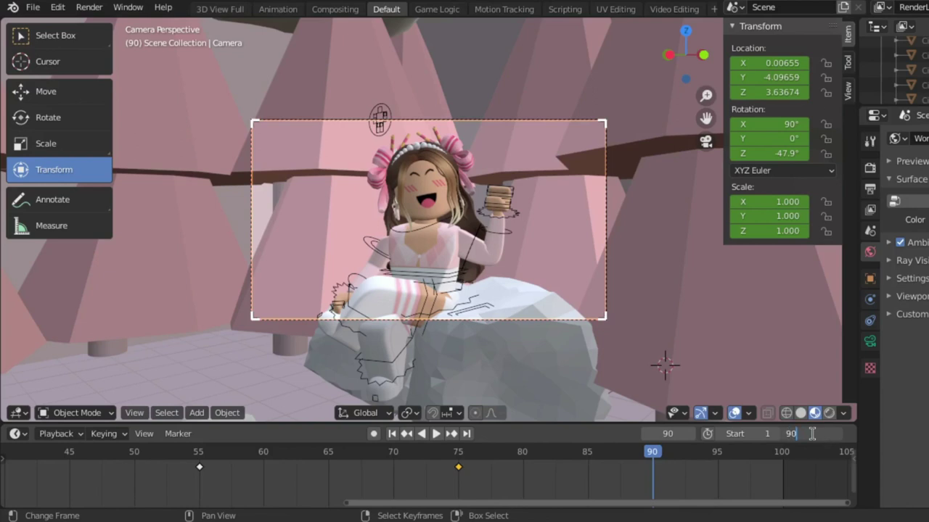
key(Return)
click(457, 454)
key(space)
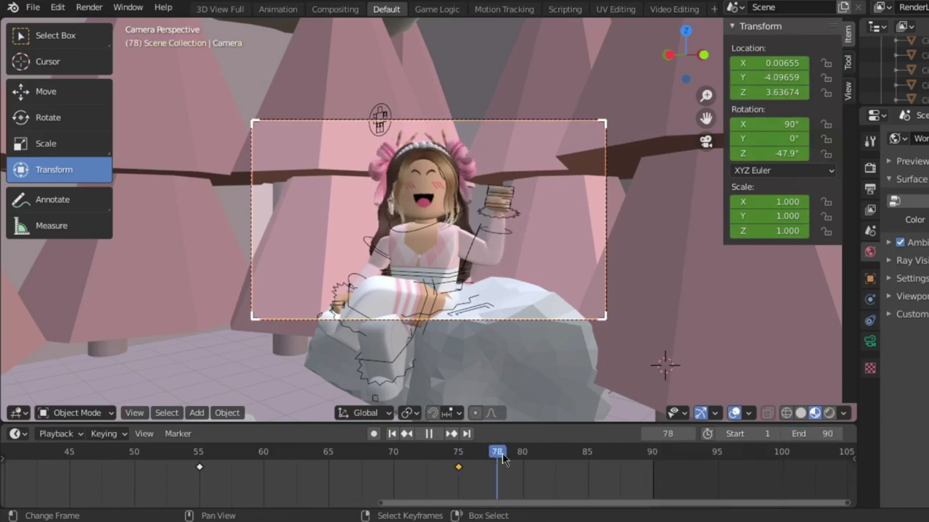
Key camera Y rotation of -4.8° at frame 78 and 1.5° at frame 81
key(space)
drag(767, 138, 776, 140)
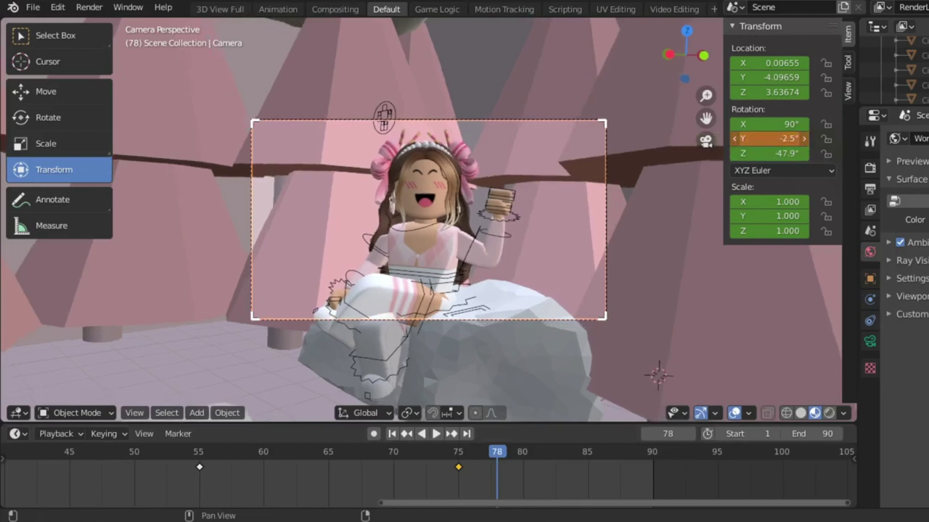
click(465, 175)
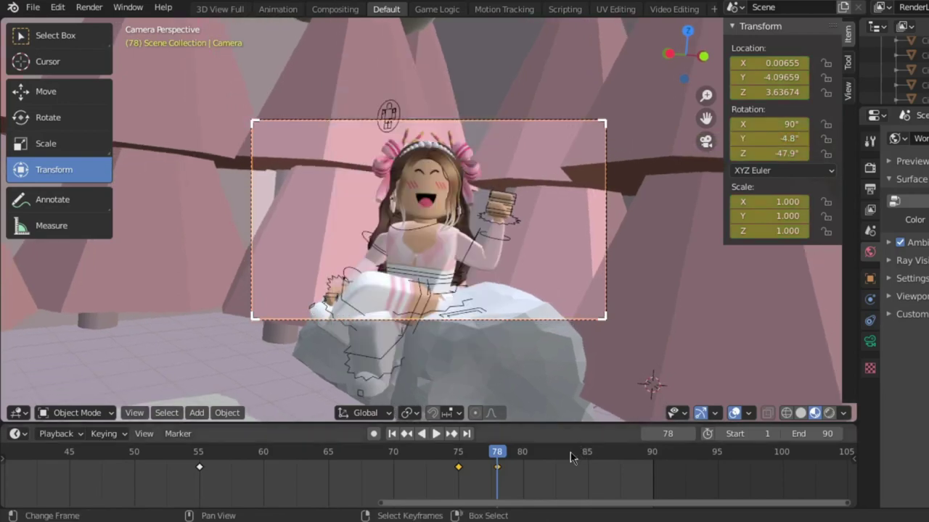
click(534, 453)
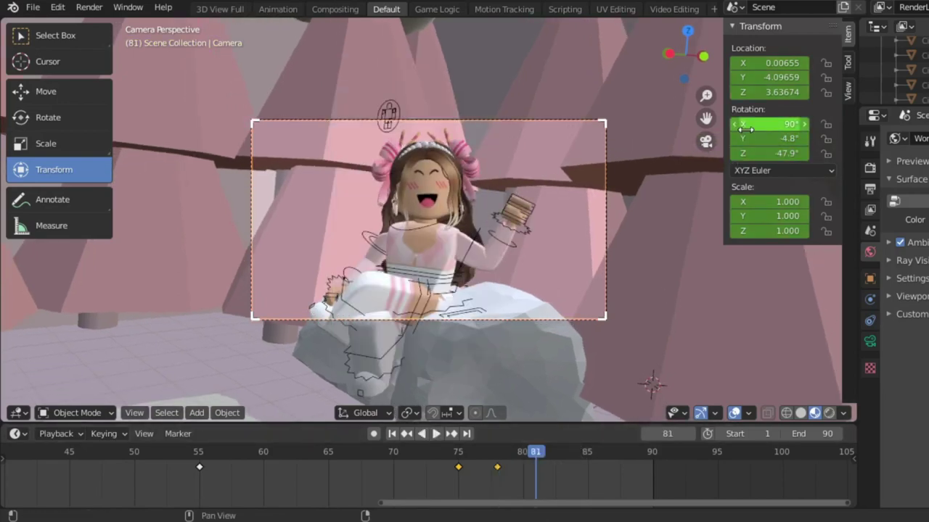
drag(758, 138, 758, 140)
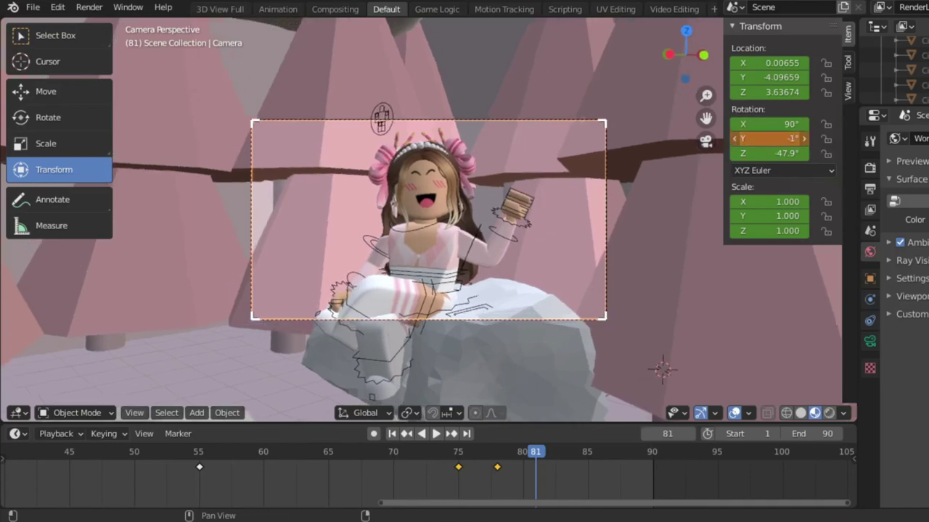
key(i)
click(447, 231)
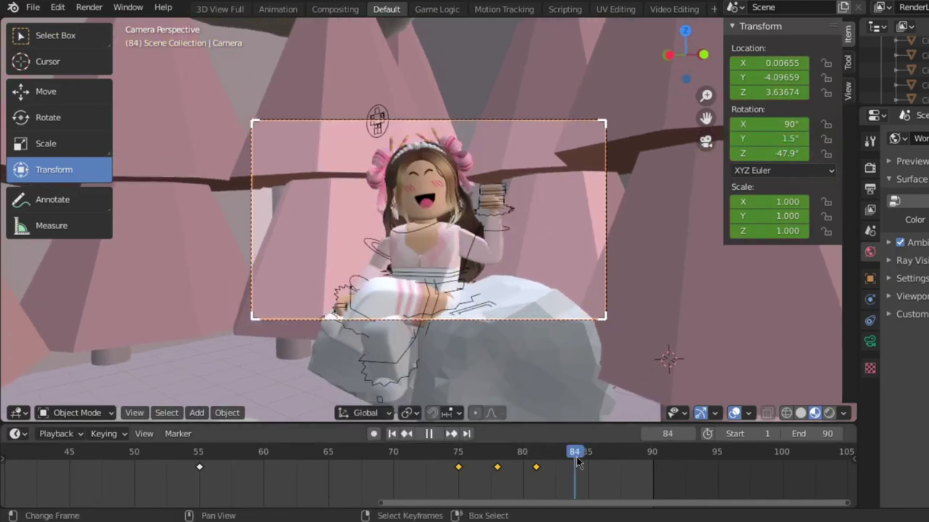
Key Y rotations of -6.3° at frame 84, 3.2° at 87 and -3.8° at 90
drag(577, 462, 578, 462)
drag(767, 139, 758, 138)
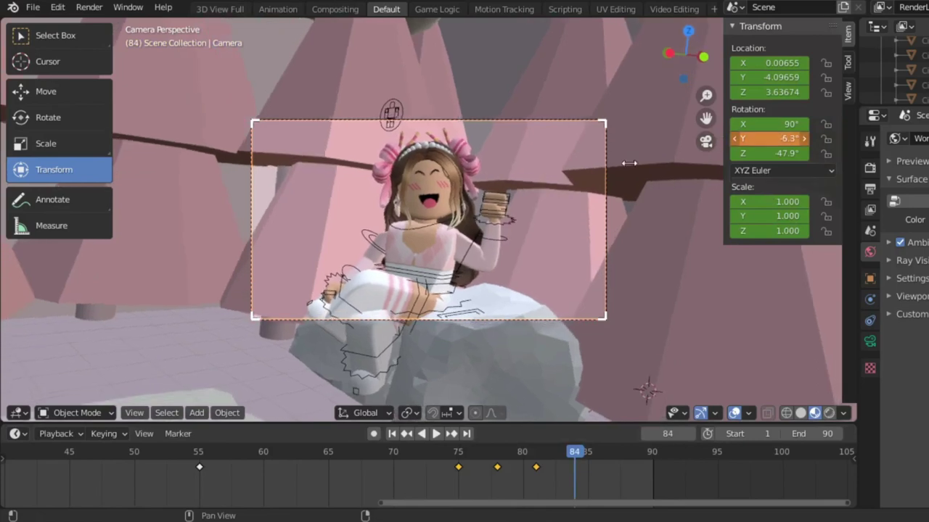
key(i)
click(457, 186)
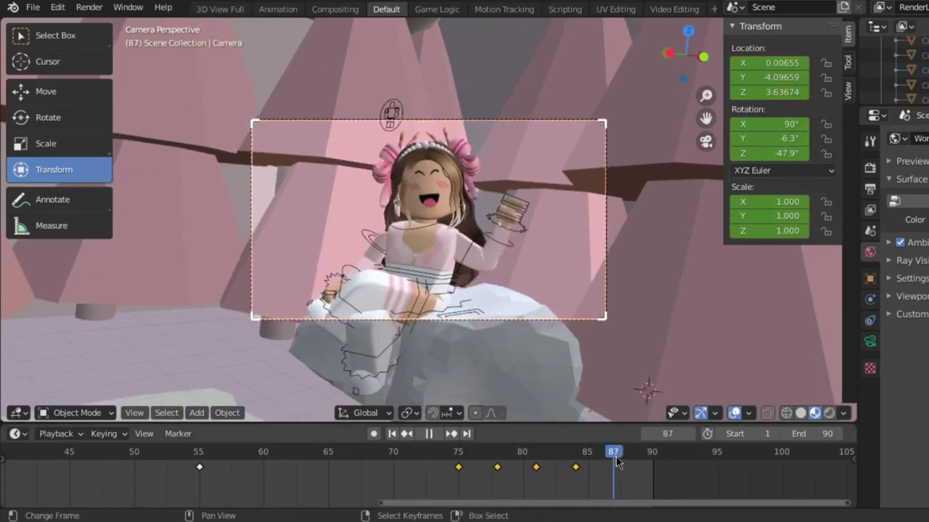
drag(756, 138, 755, 147)
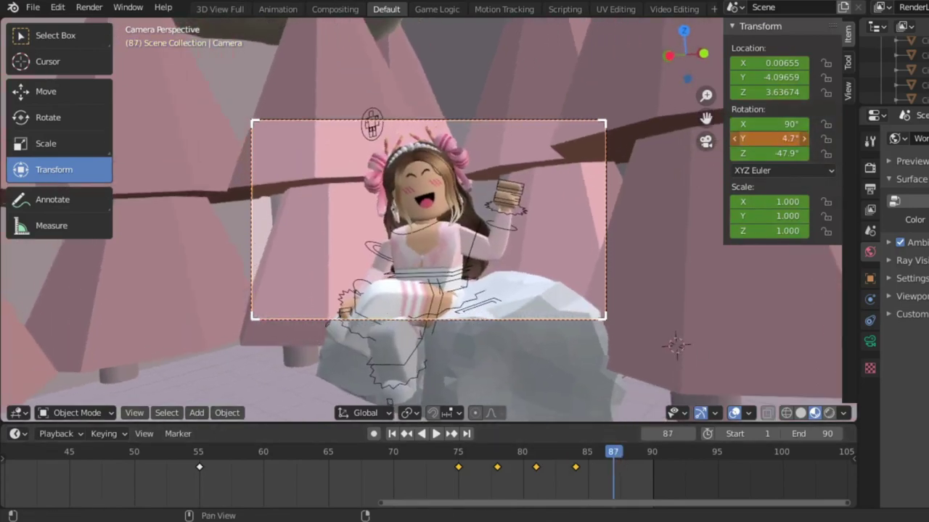
key(i)
click(448, 207)
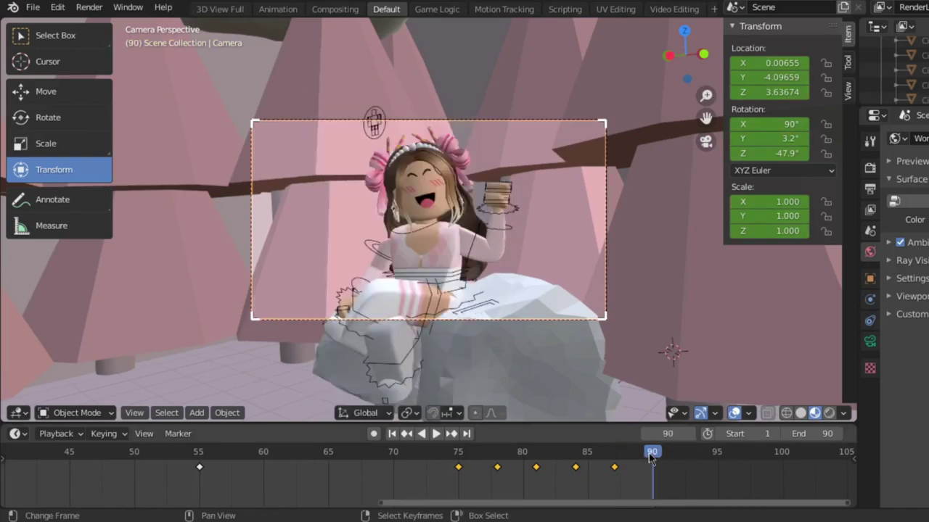
drag(769, 139, 755, 138)
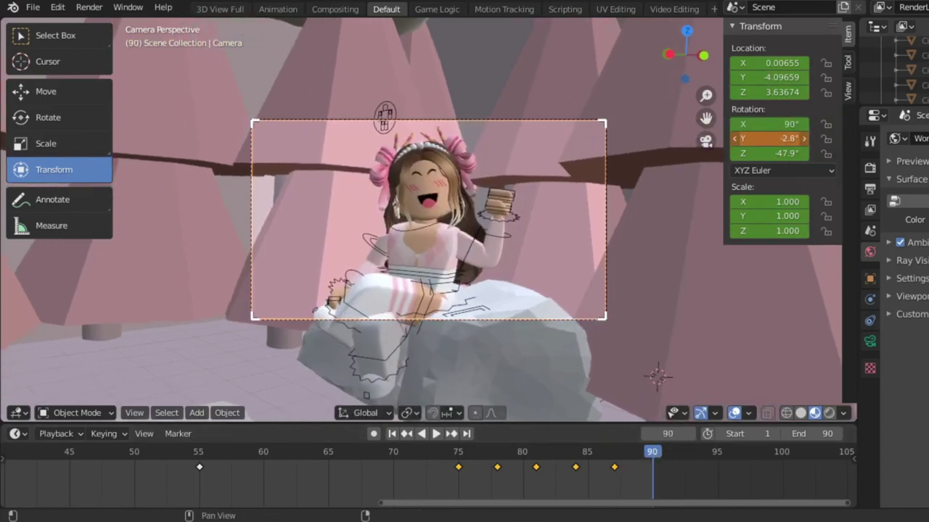
key(i)
click(327, 215)
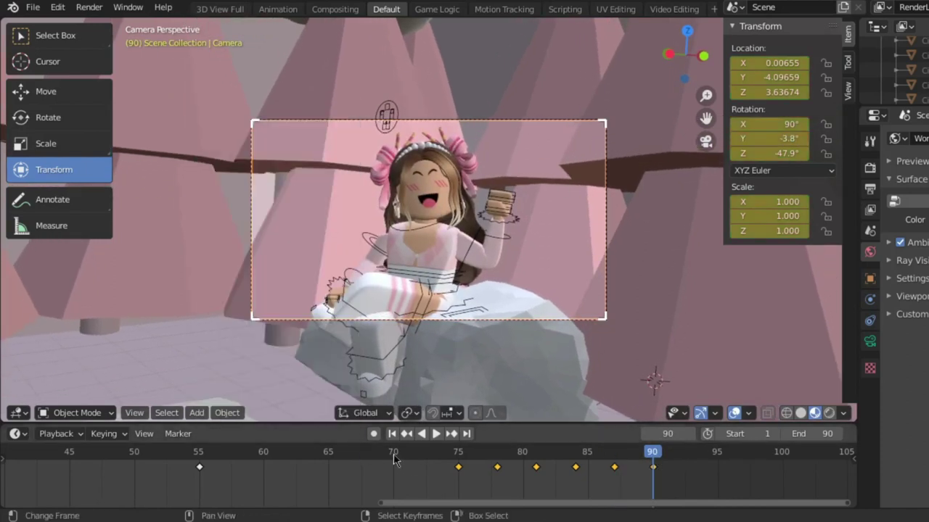
click(394, 458)
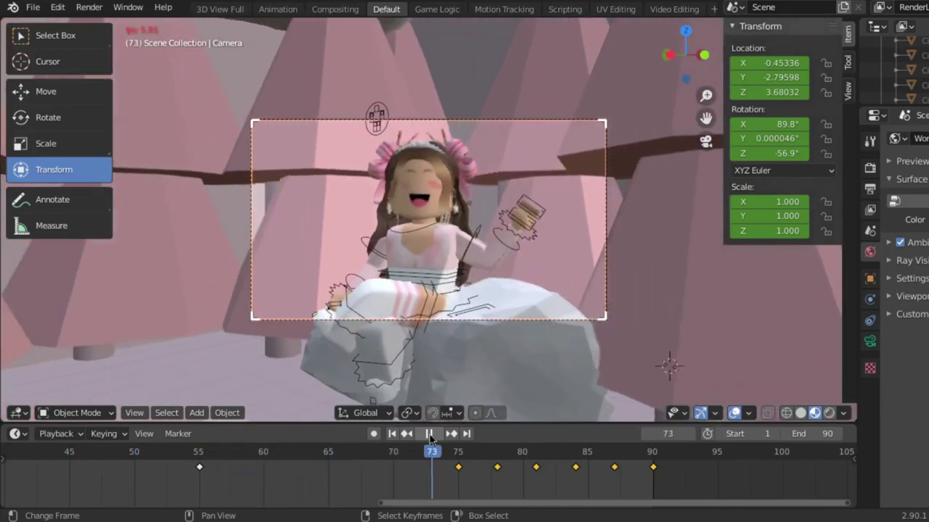
click(429, 434)
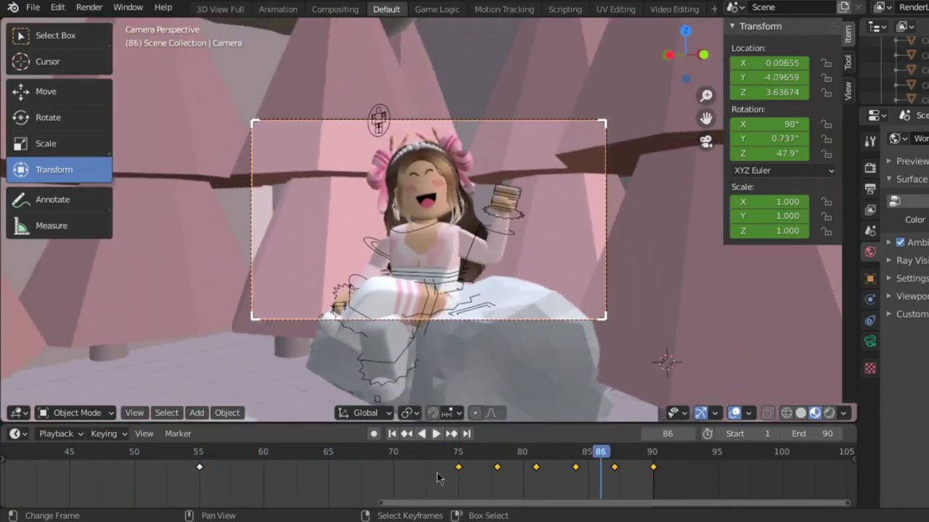